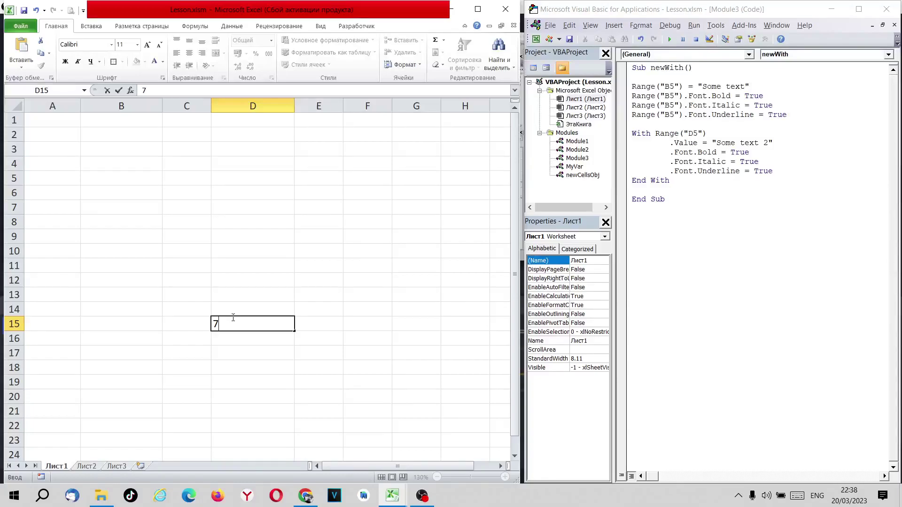
Delete the stray 7 from cell D15, leaving the worksheet empty.
key("BackSpace")
key("Return")
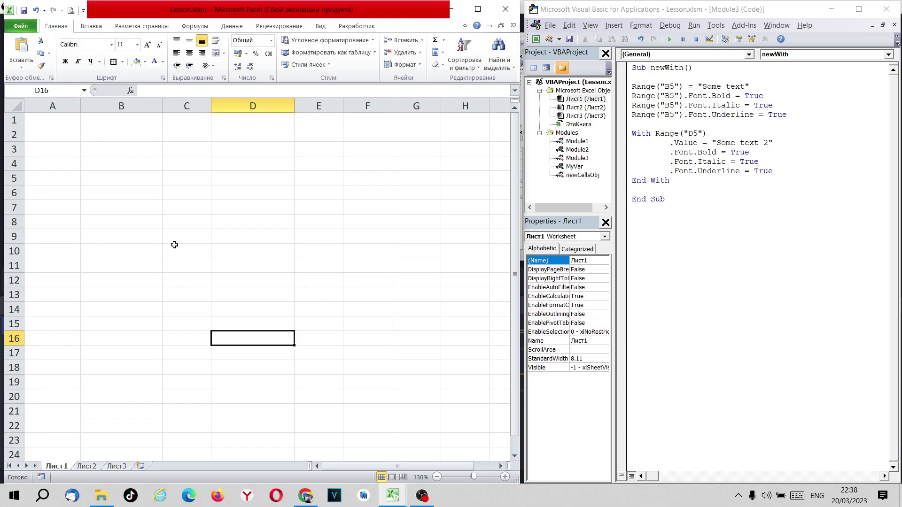
Enter the label Оценка in A5 and the grade 4 in B5.
left_click(73, 181)
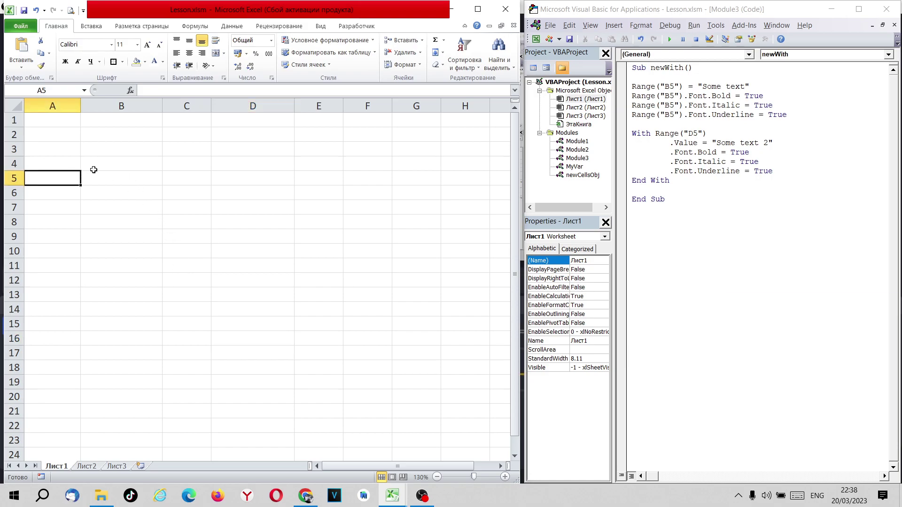
key("alt+shift")
type("Оцен")
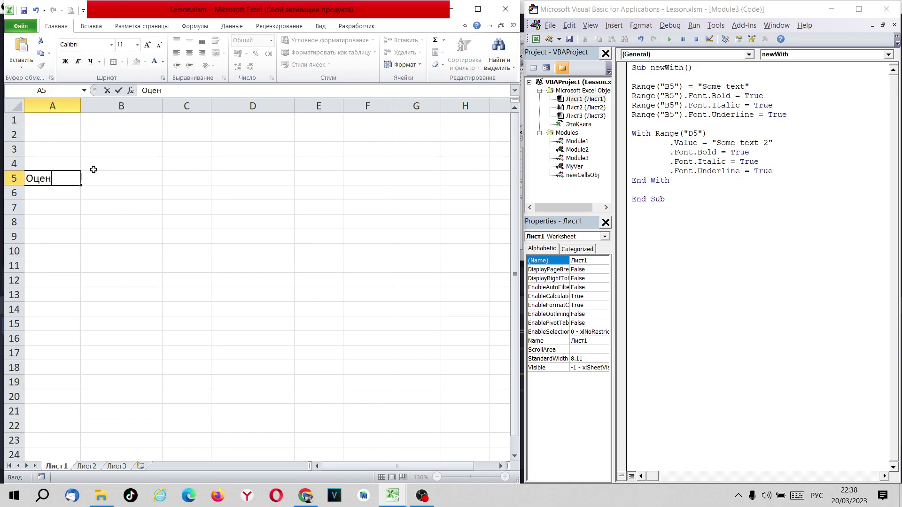
type("ка")
key("Return")
left_click(94, 171)
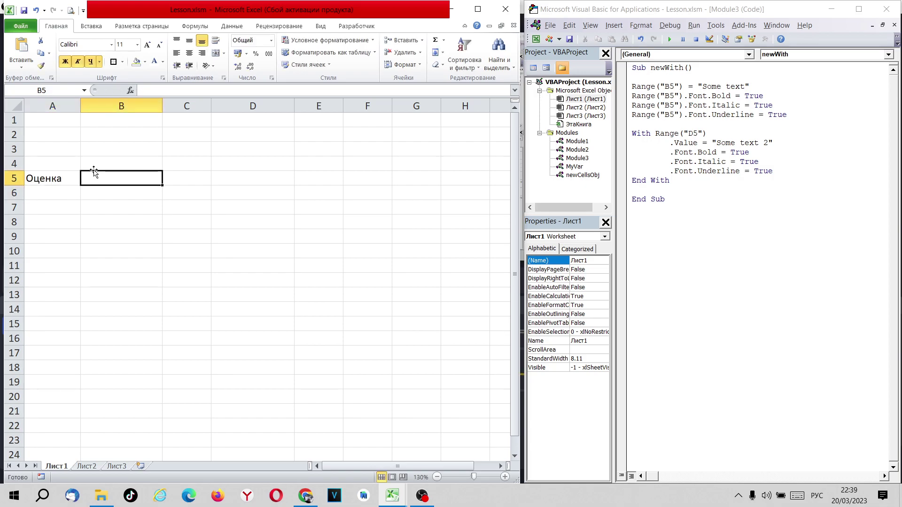
type("4")
key("Return")
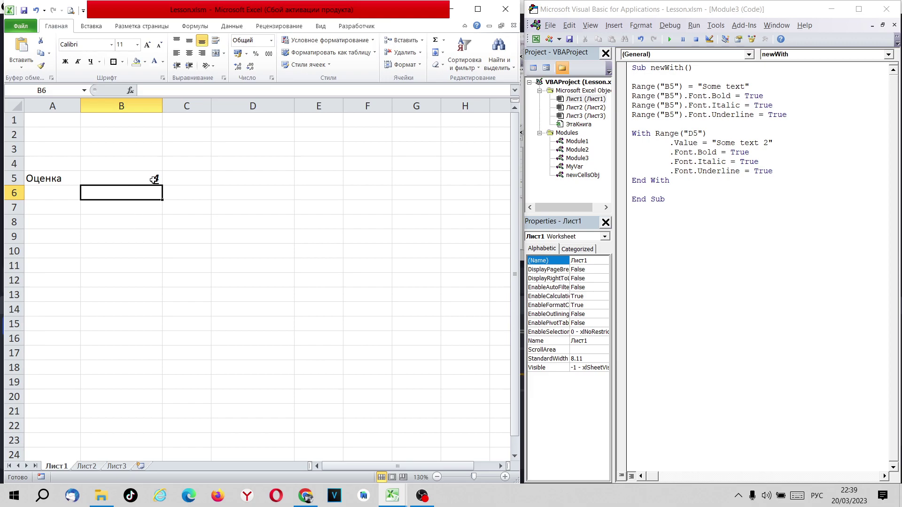
left_click(679, 203)
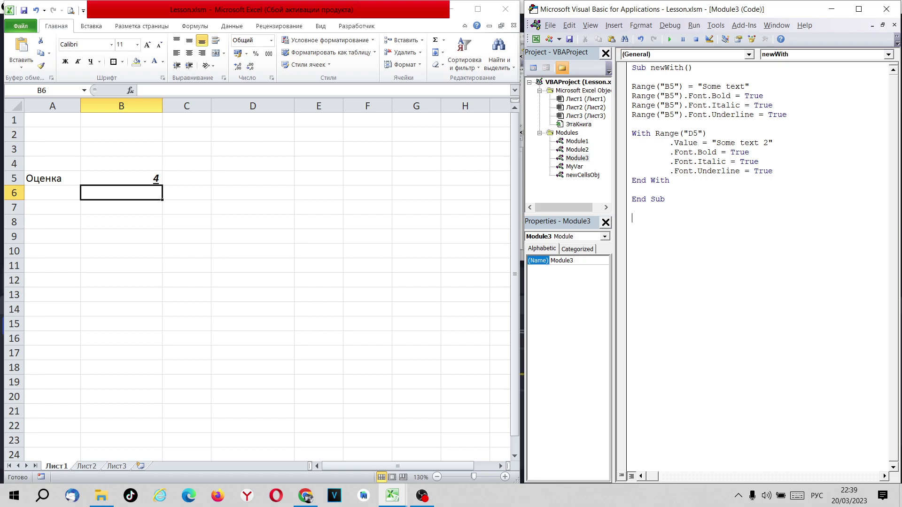
Declare Sub newIfThenElse below End Sub and start an if range("") line.
key("alt+shift")
key("Return")
key("Return")
type("sub")
type(" new")
type("IfT")
type("henEl")
type("se")
key("Return")
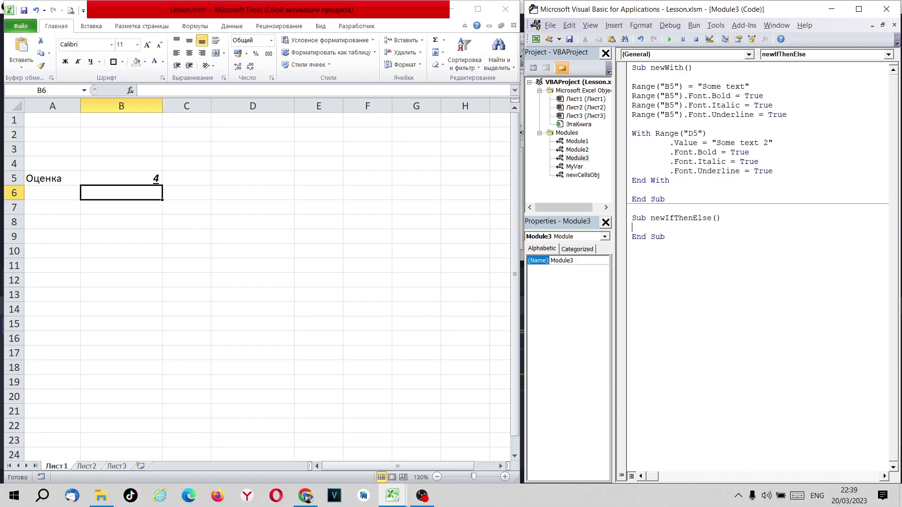
key("Return")
key("Return")
key("Return")
type("if ")
type("ran")
type("ge")
type("()")
type("\"\"")
Complete the condition If Range("B5") > 3 Then.
left_click(103, 174)
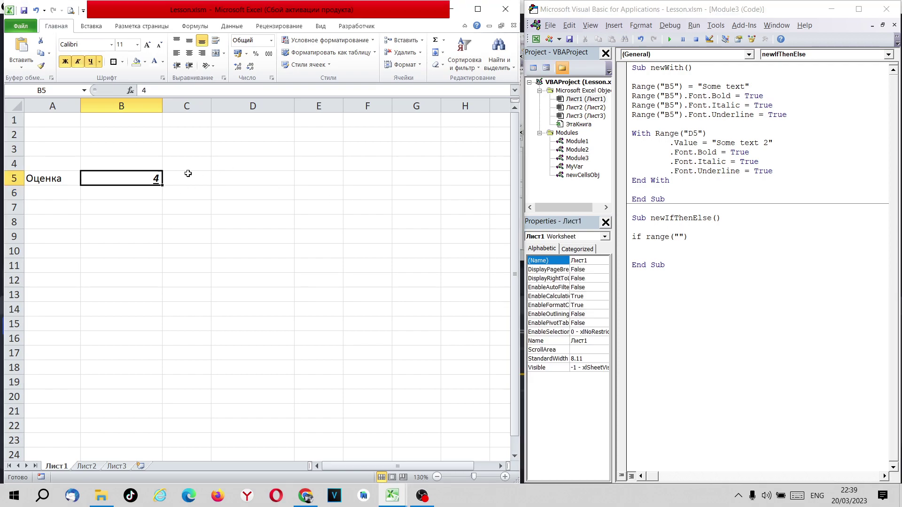
left_click(680, 237)
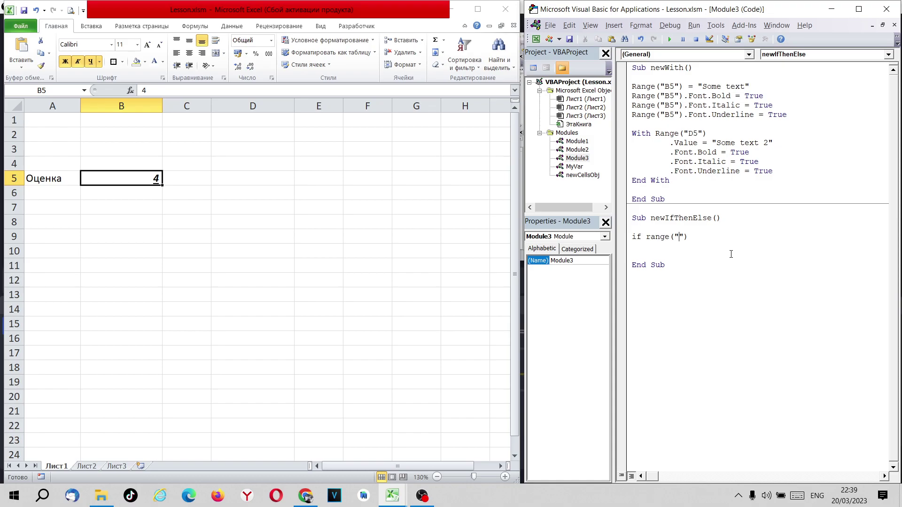
type("B")
type("5")
type(" >")
type("3")
type("then")
key("Return")
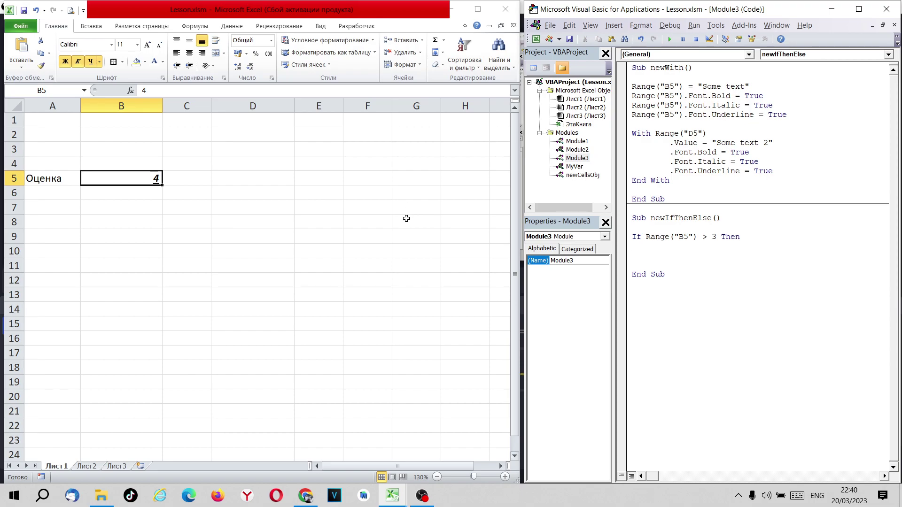
Add the line Range("E5").Value = "Молодец" under the If condition.
left_click(319, 177)
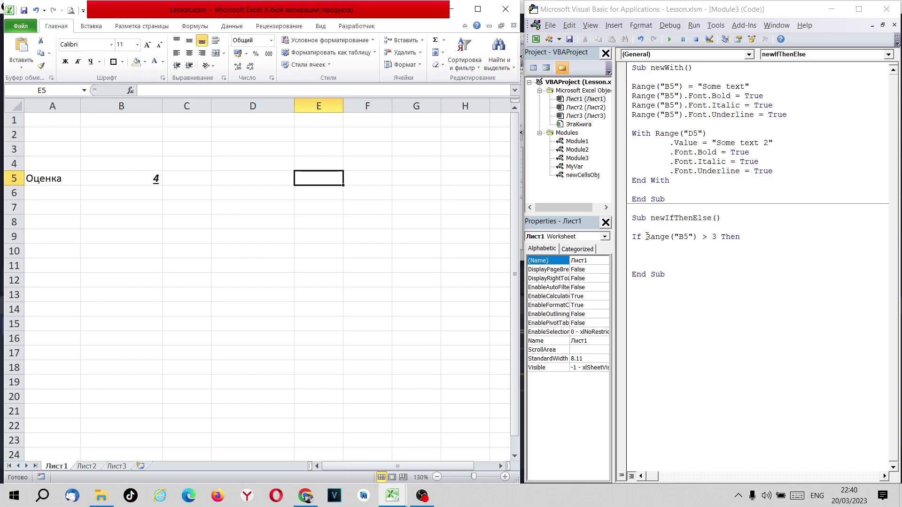
left_click_drag(646, 237, 695, 236)
key("ctrl+c")
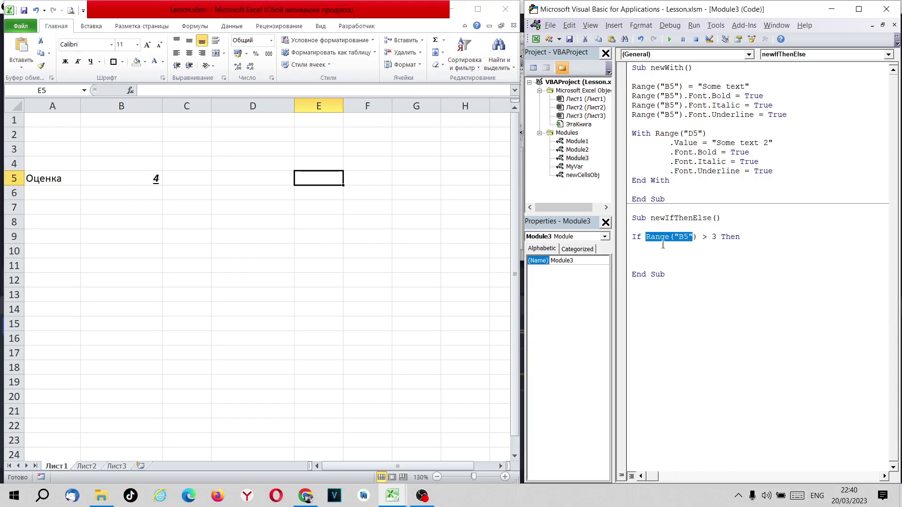
left_click(649, 248)
key("ctrl+v")
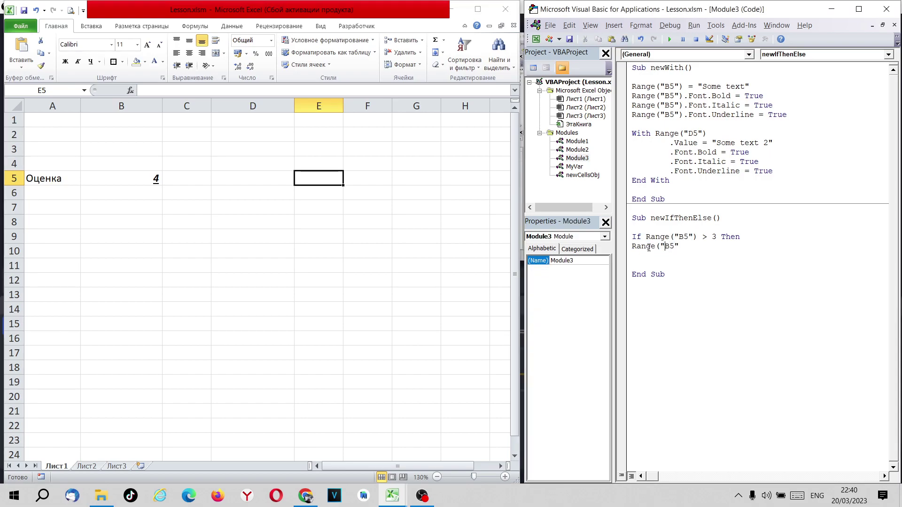
key("shift+Right")
type("e")
key("BackSpace")
type("E")
key("End")
type(").")
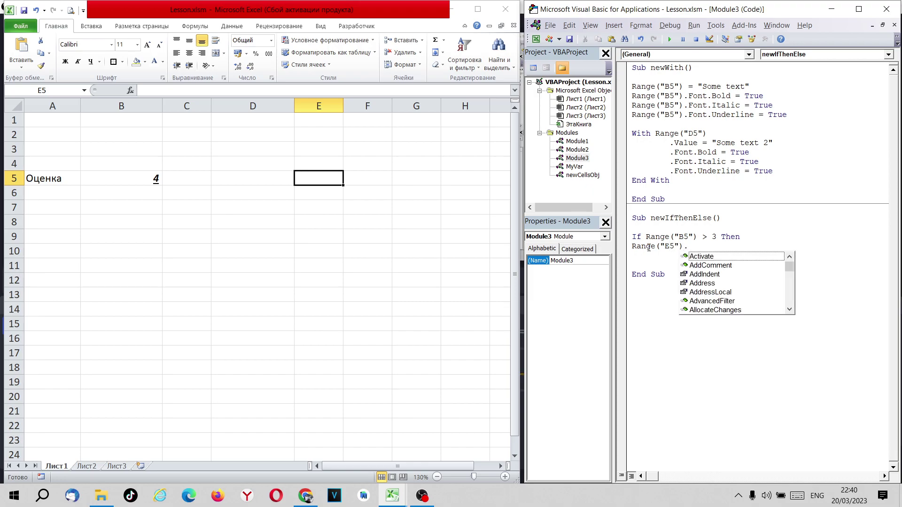
type("Value")
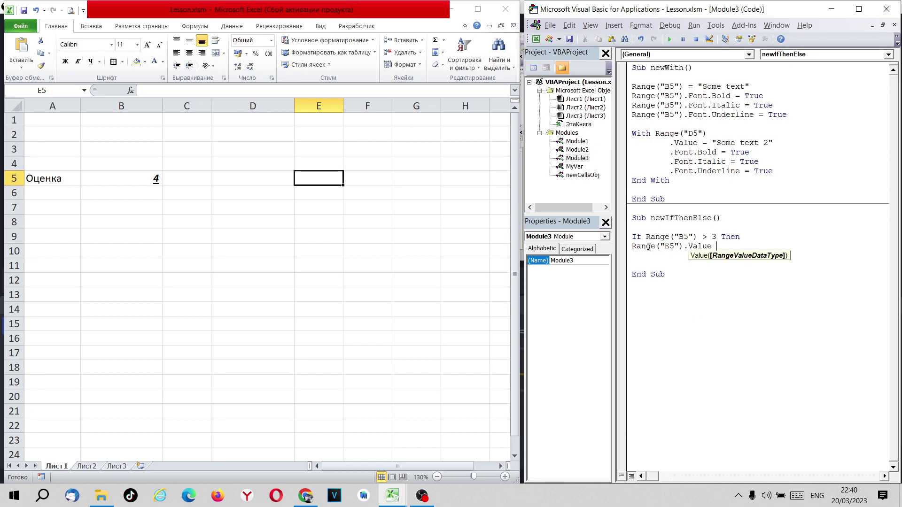
type(" = \"\"")
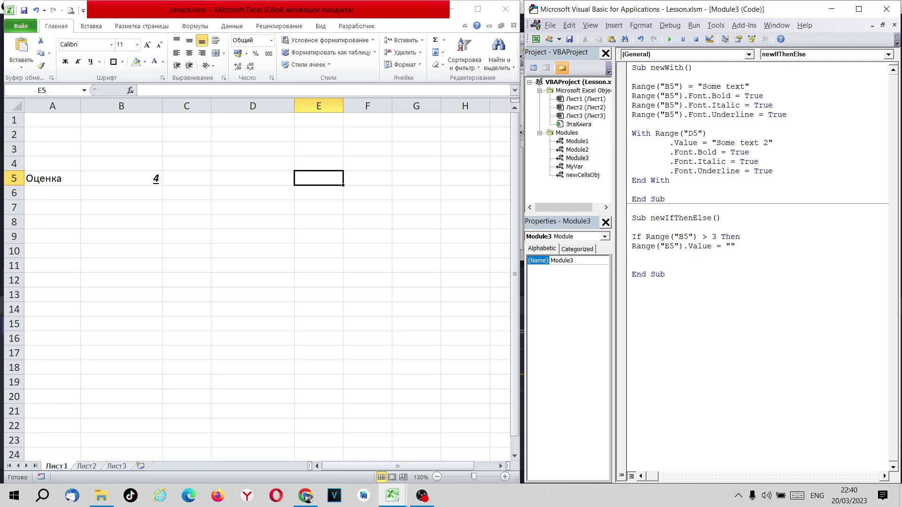
key("alt+shift")
type("Молоде")
type("ц")
Start an Else line below the Молодец assignment.
key("Return")
type("у")
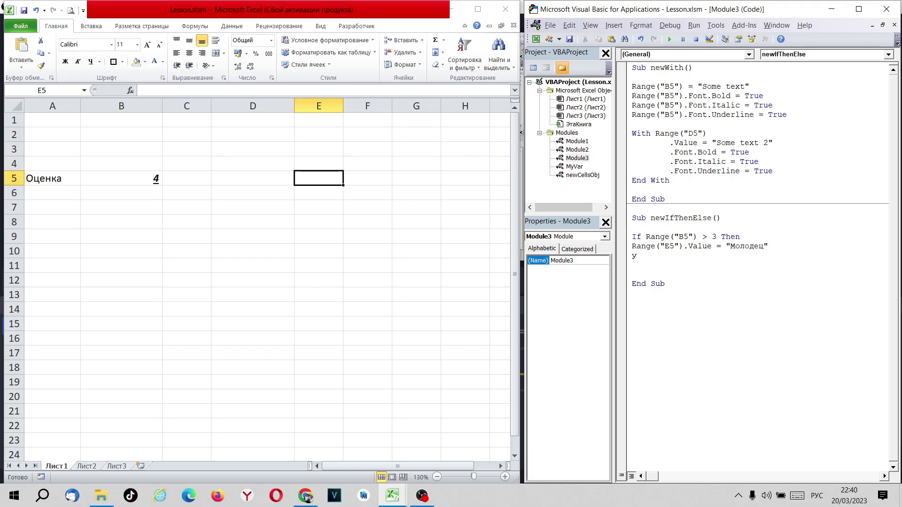
key("BackSpace")
key("alt+shift")
type("e")
type("lse")
Under Else, reuse the E5 assignment line with the text changed to Плохо.
key("Return")
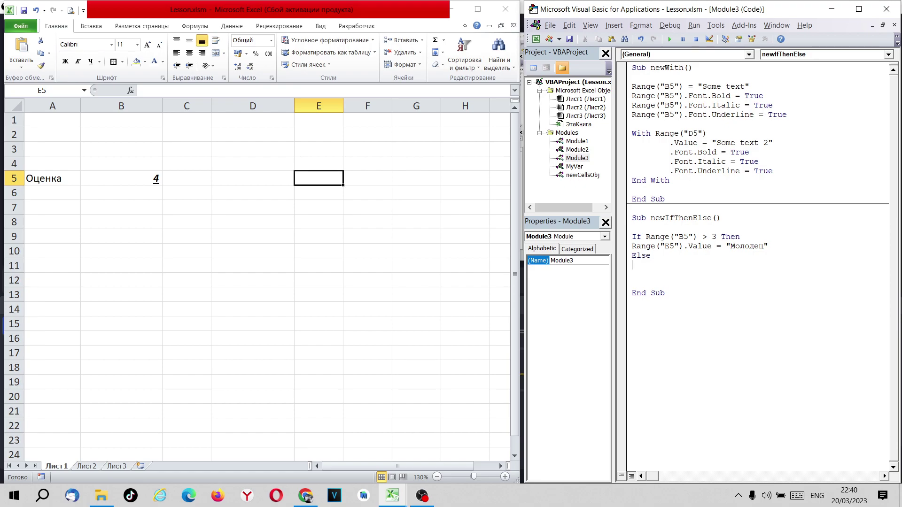
key("Up")
key("Up")
key("shift+Right")
key("shift+Right")
key("shift+Right")
key("shift+Right")
key("shift+Right")
key("shift+Right")
key("shift+Right")
key("shift+Right")
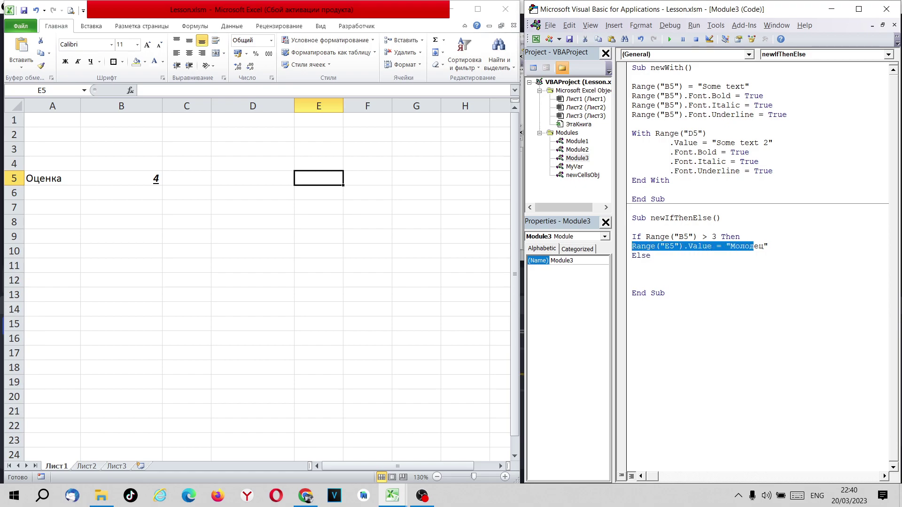
key("shift+Right")
key("shift+Right")
key("shift+Right")
key("shift+Right")
key("Down")
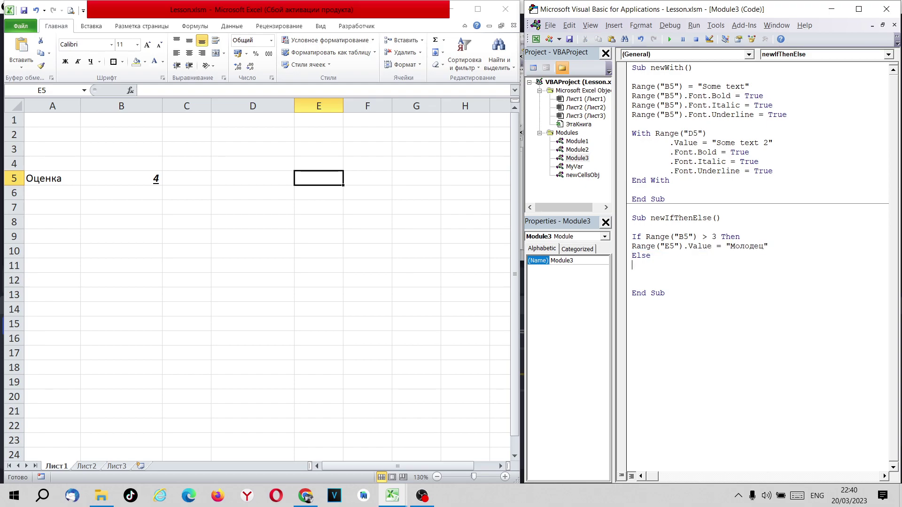
key("ctrl+v")
key("shift+Left")
key("shift+Left")
key("shift+Left")
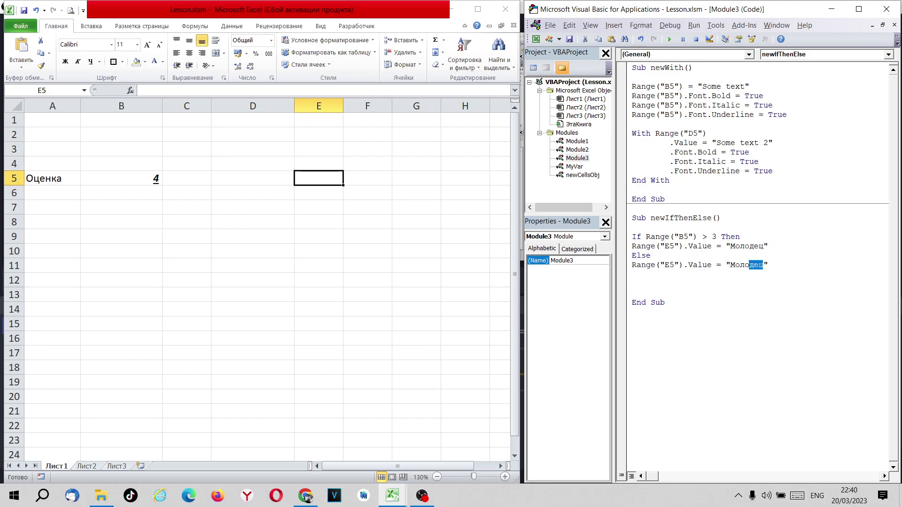
key("shift+Left")
key("shift+Left")
key("shift+Left")
key("shift+Left")
type("Gkj")
type("[j")
key("BackSpace")
key("BackSpace")
key("BackSpace")
key("BackSpace")
key("BackSpace")
type("GKj")
type("[j")
key("BackSpace")
key("BackSpace")
key("BackSpace")
key("BackSpace")
key("BackSpace")
key("super+space")
type("Плохо")
Close the If block with End If.
key("Down")
type("утв")
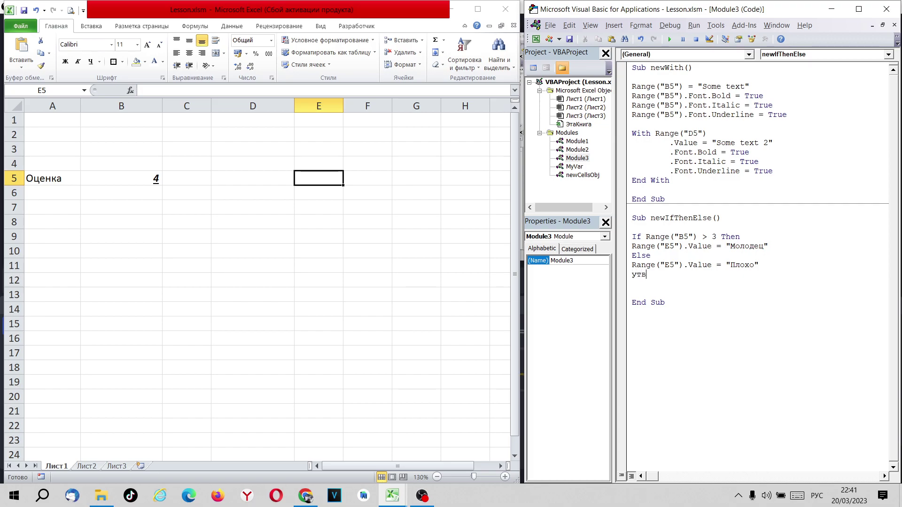
type(" у")
key("BackSpace")
key("BackSpace")
key("BackSpace")
key("BackSpace")
key("BackSpace")
key("alt+shift")
type("end i")
type("f")
key("Delete")
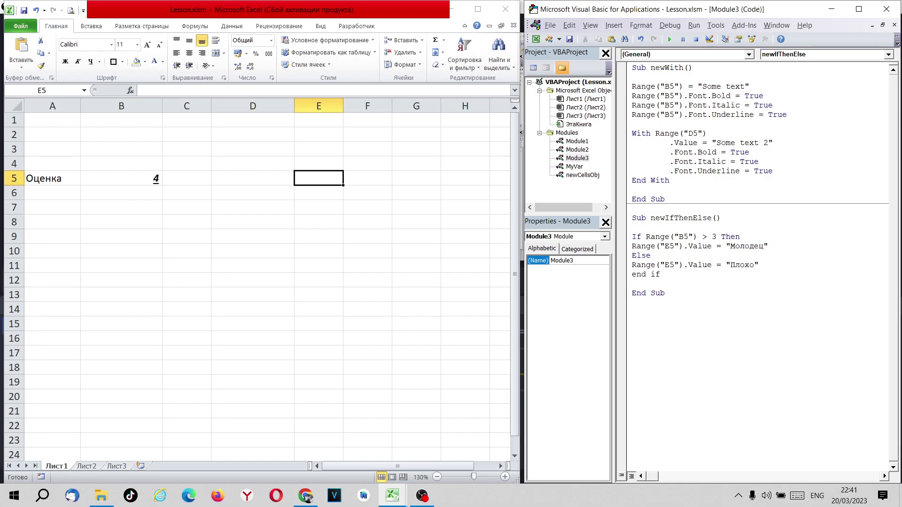
key("Delete")
key("Down")
Indent both Range assignment lines and add a blank line before End Sub.
key("Tab")
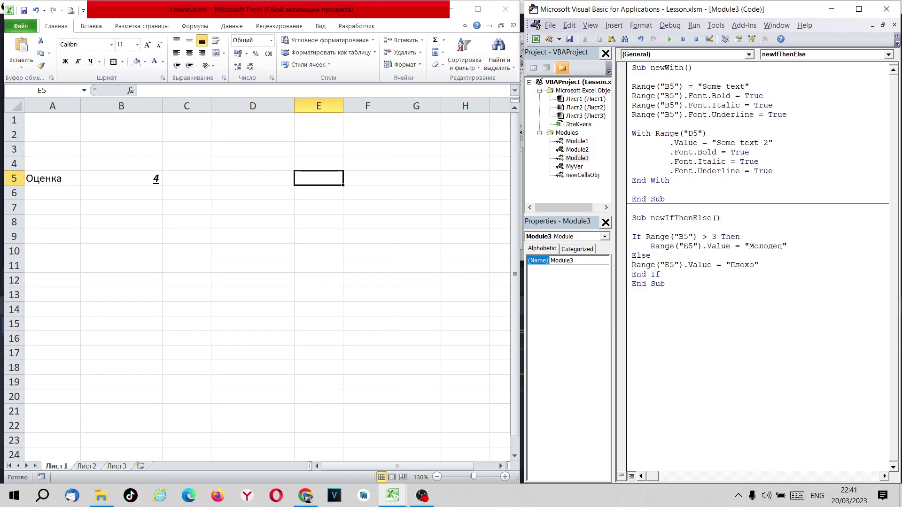
key("Tab")
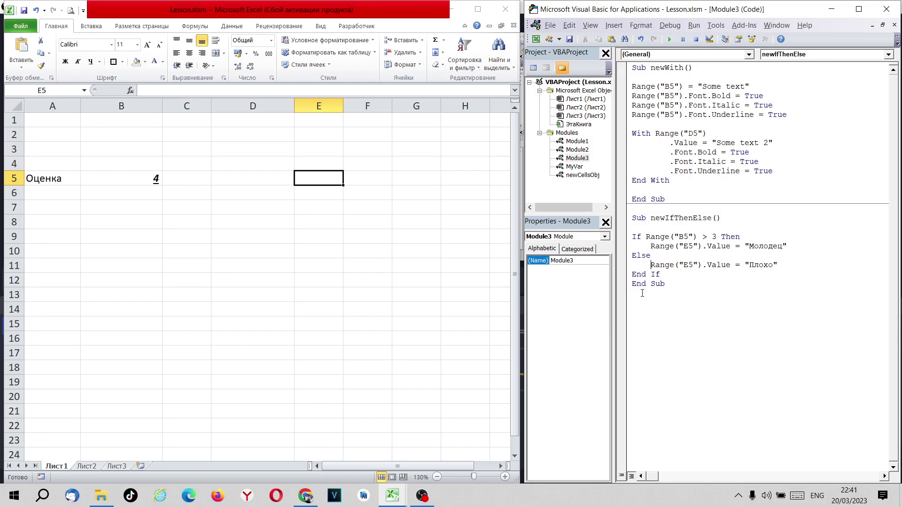
left_click(665, 275)
key("Return")
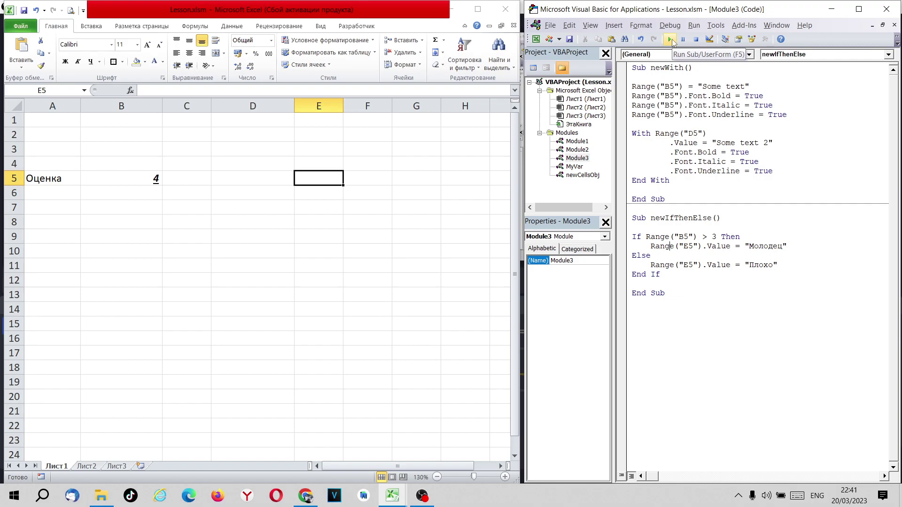
Run newIfThenElse and confirm E5 shows Молодец for the grade 4.
left_click(670, 40)
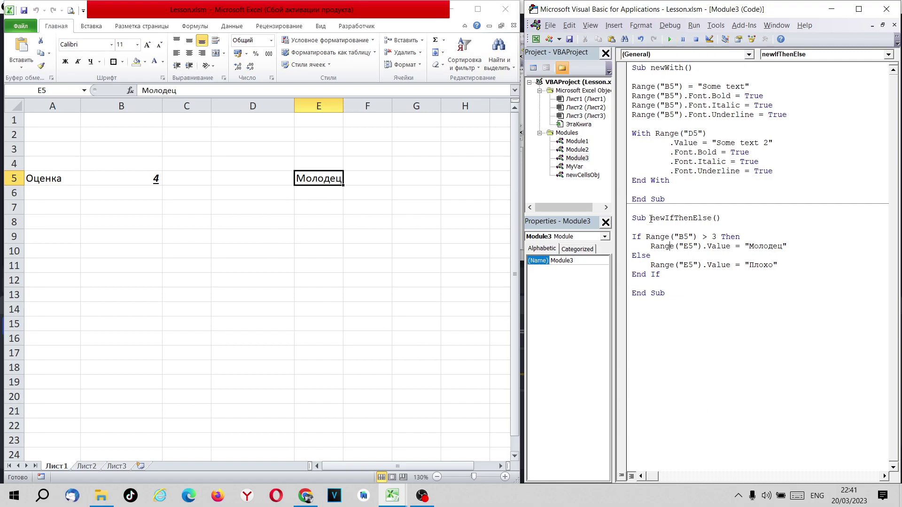
left_click(289, 207)
left_click(317, 179)
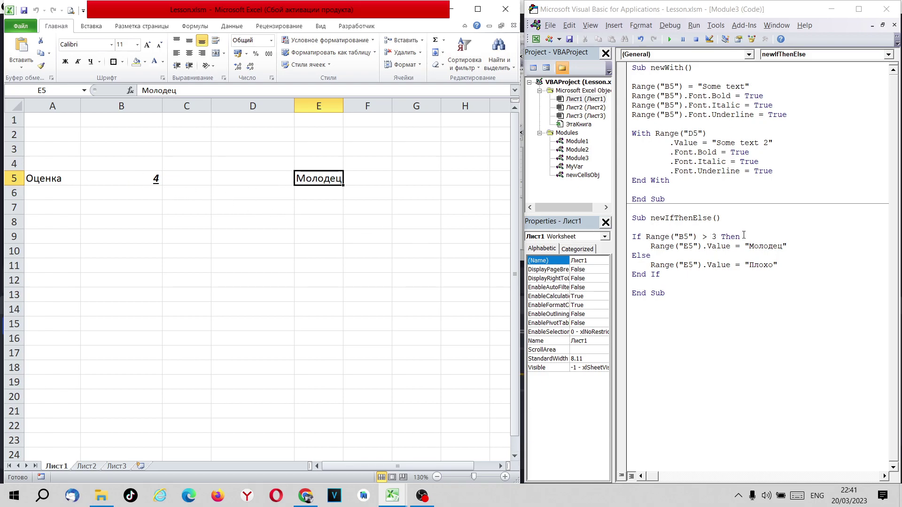
left_click_drag(740, 237, 643, 237)
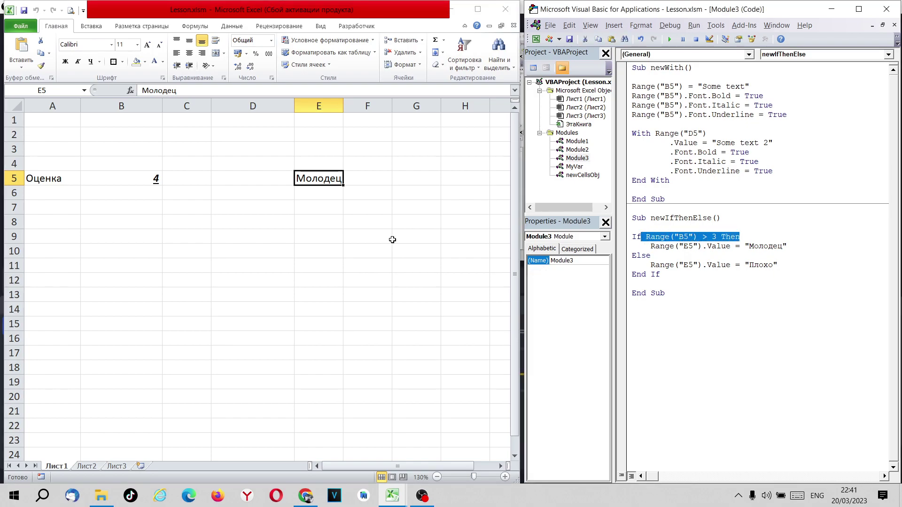
Highlight the If condition and the Молодец and Плохо assignment lines in the code.
left_click(129, 179)
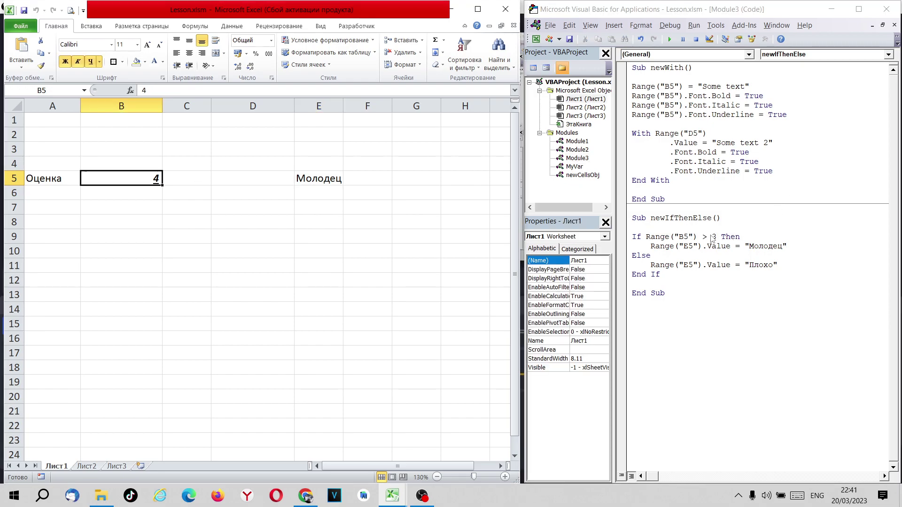
left_click_drag(642, 237, 740, 237)
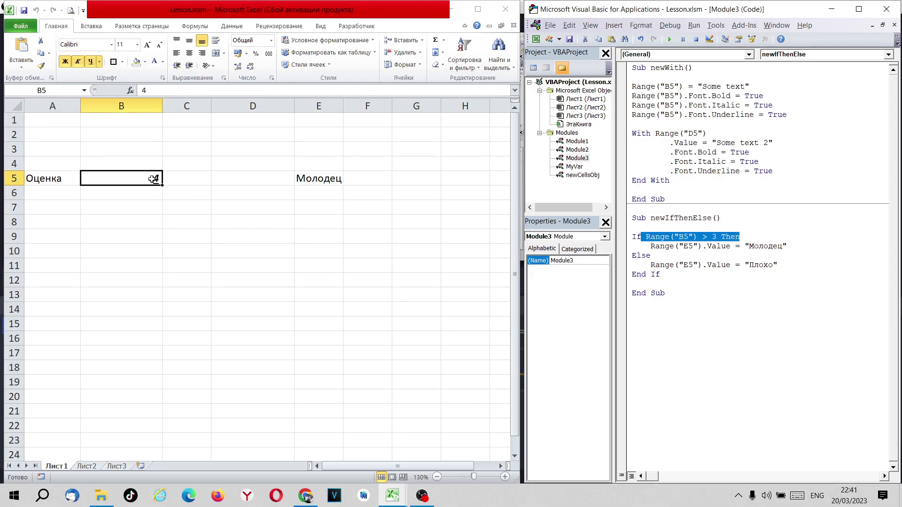
left_click_drag(651, 247, 789, 245)
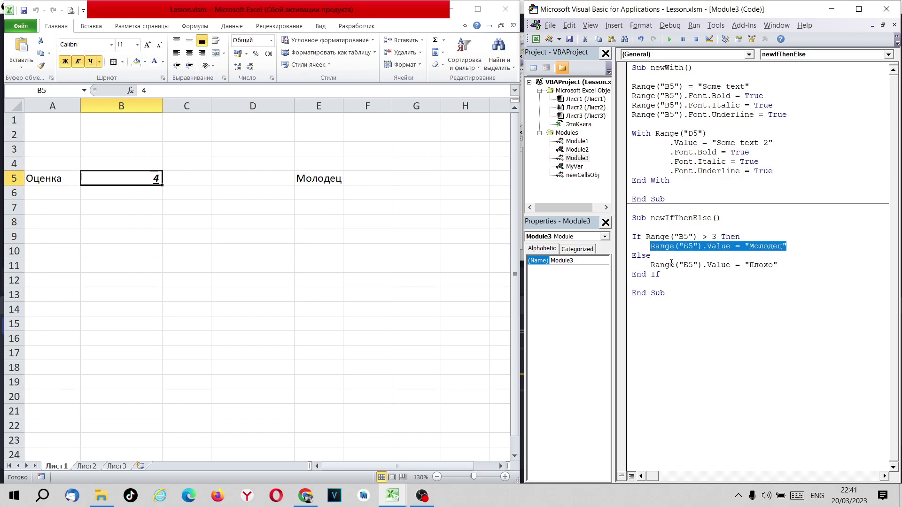
left_click_drag(640, 265, 777, 266)
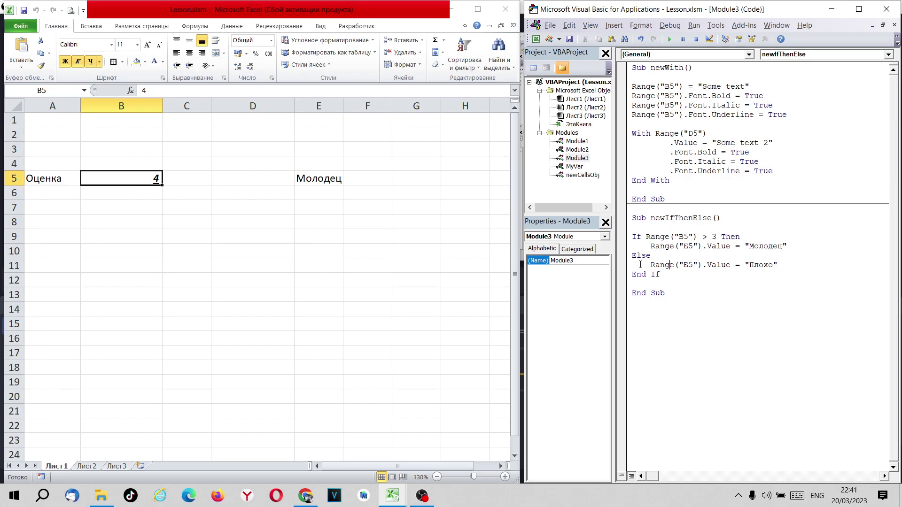
left_click(706, 239)
left_click_drag(648, 246, 787, 246)
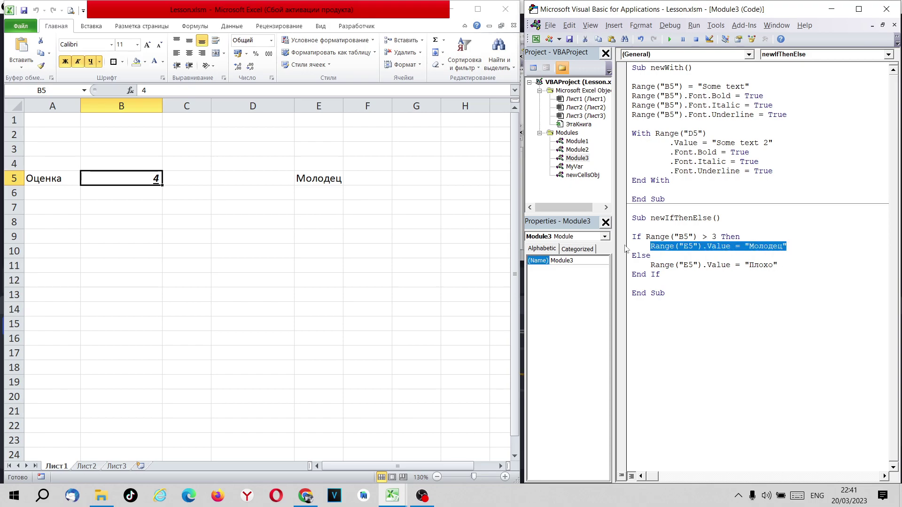
Change the grade in B5 to 2 and rerun the macro so E5 shows Плохо.
left_click(317, 182)
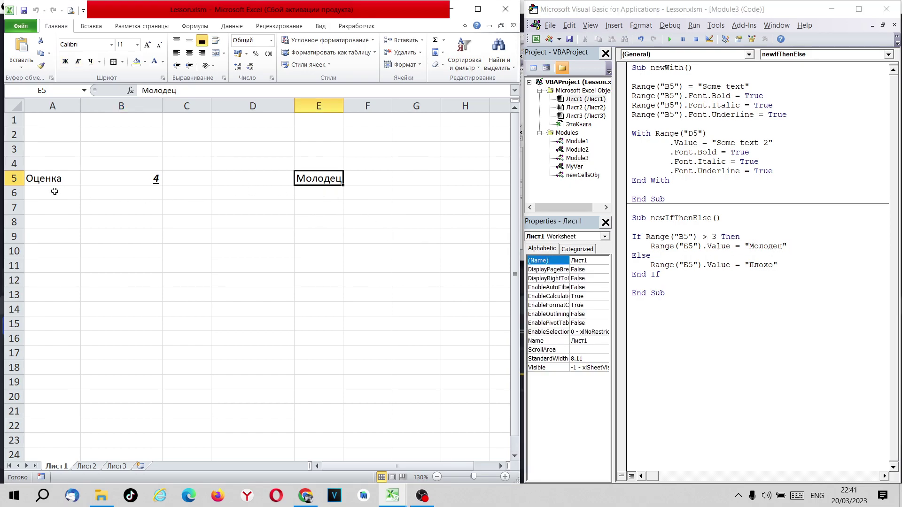
left_click(153, 180)
type("2")
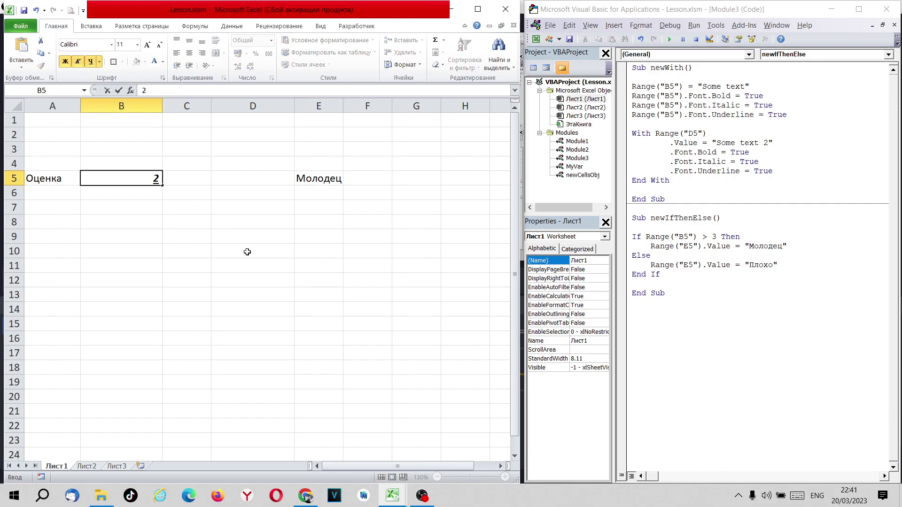
key("Return")
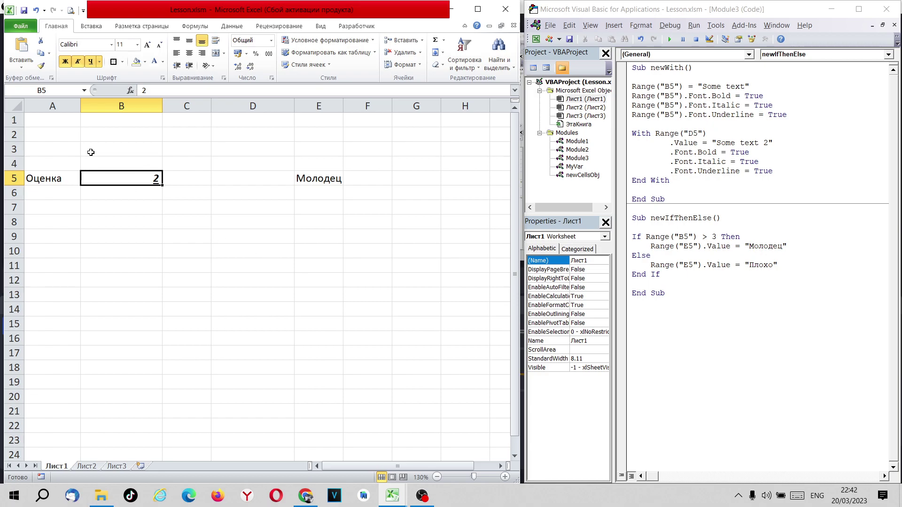
left_click(682, 259)
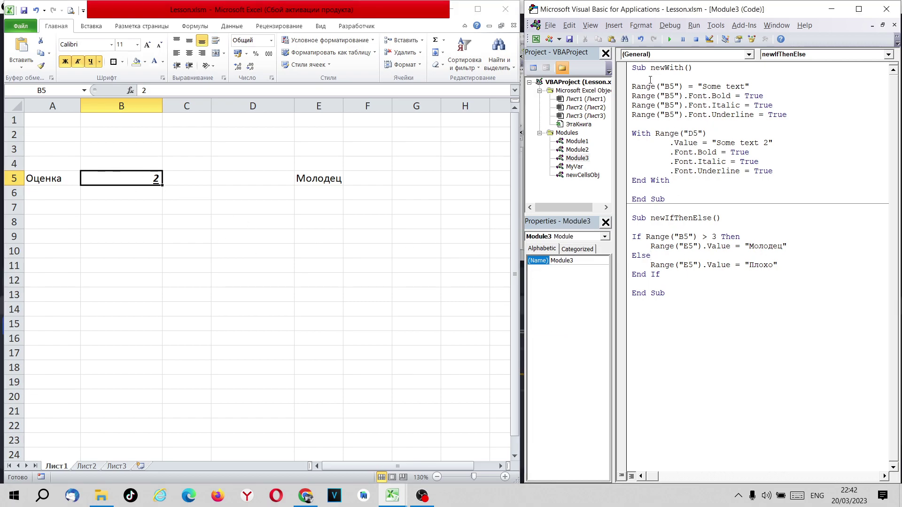
left_click(670, 39)
left_click(306, 181)
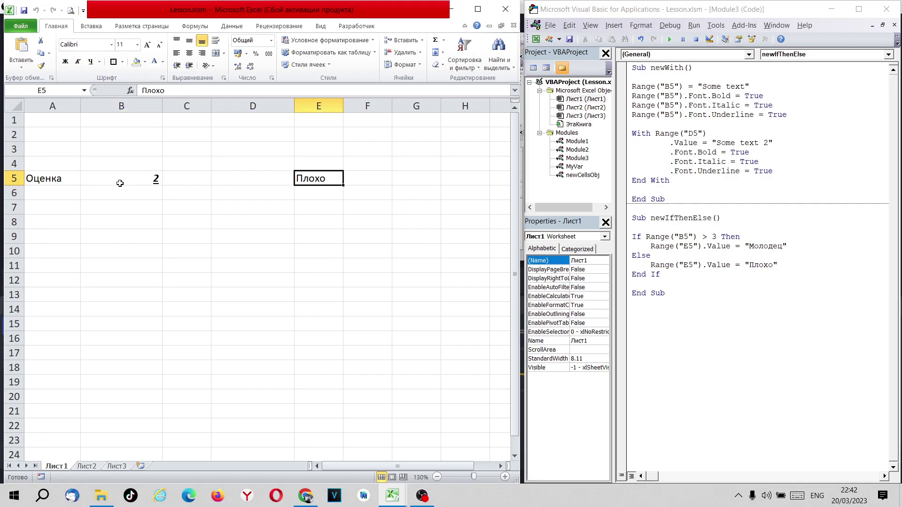
left_click(120, 184)
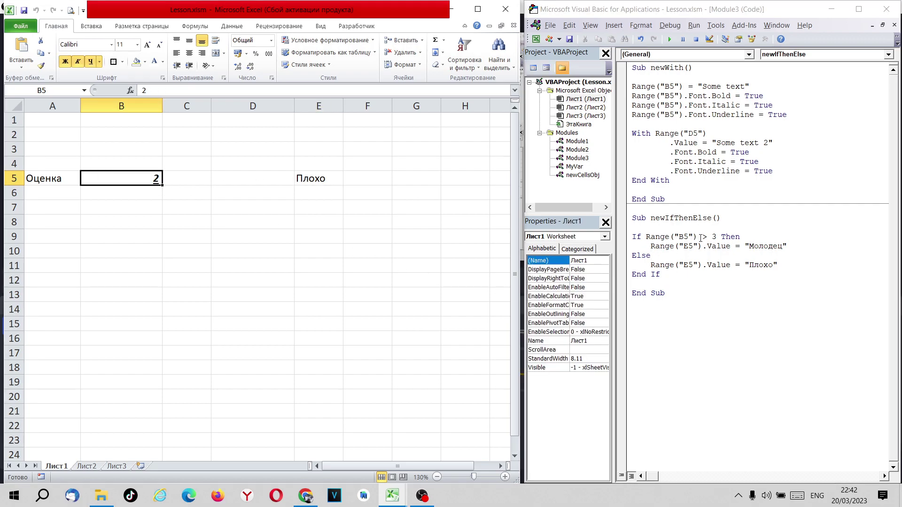
Highlight the Range("B5") condition and both assignment lines to review the code.
left_click_drag(697, 239, 642, 239)
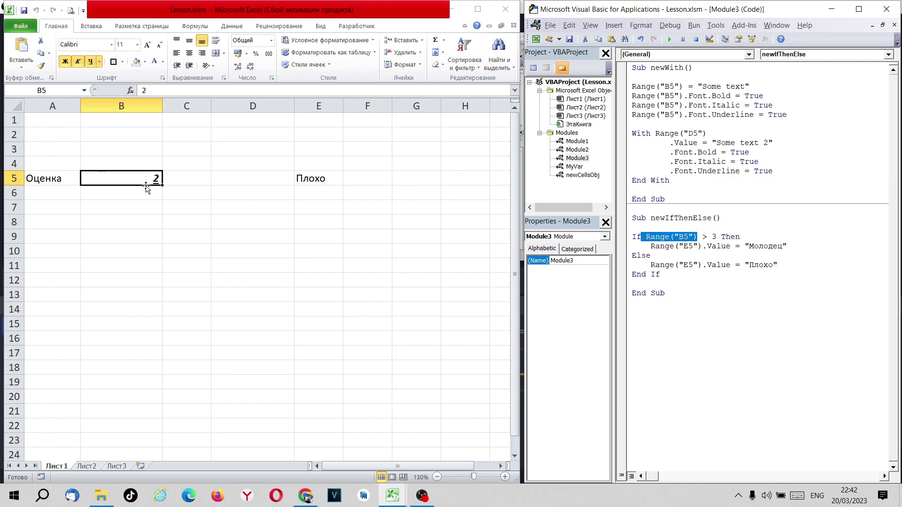
left_click(705, 237)
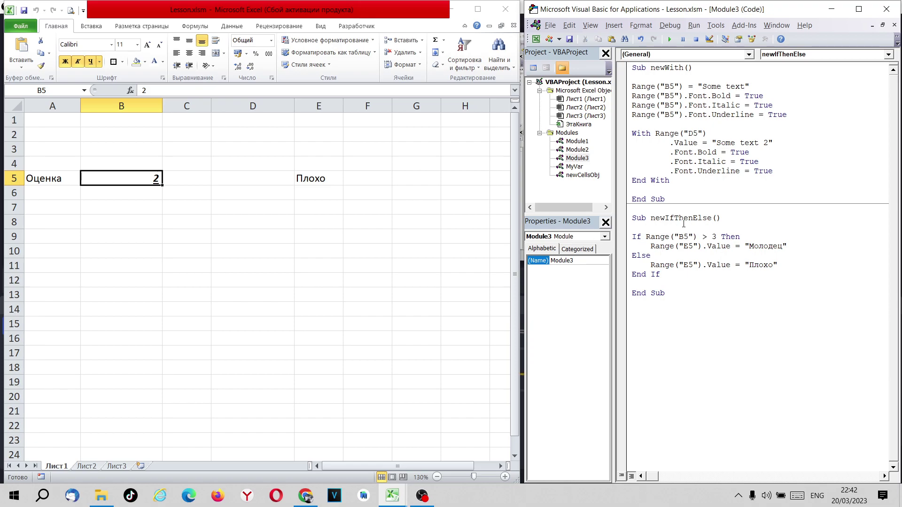
left_click_drag(645, 245, 791, 244)
left_click(641, 257)
left_click_drag(644, 265, 785, 265)
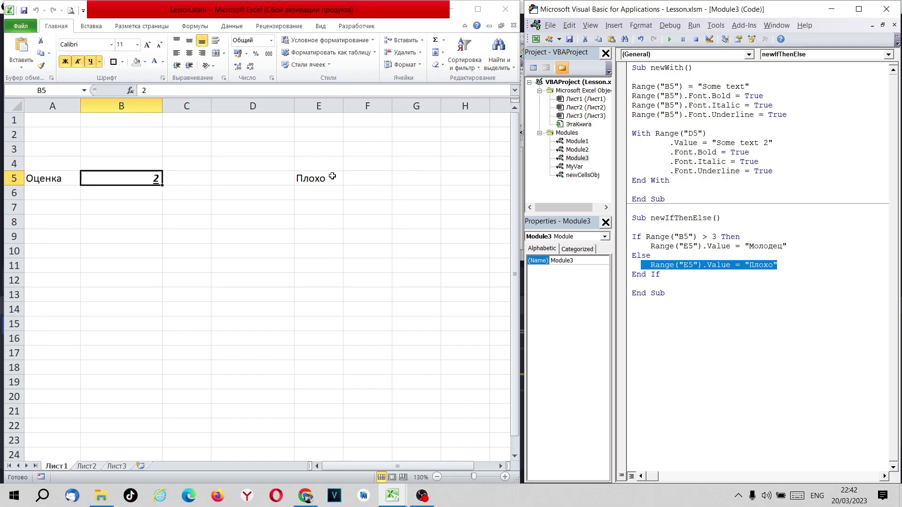
left_click(759, 264)
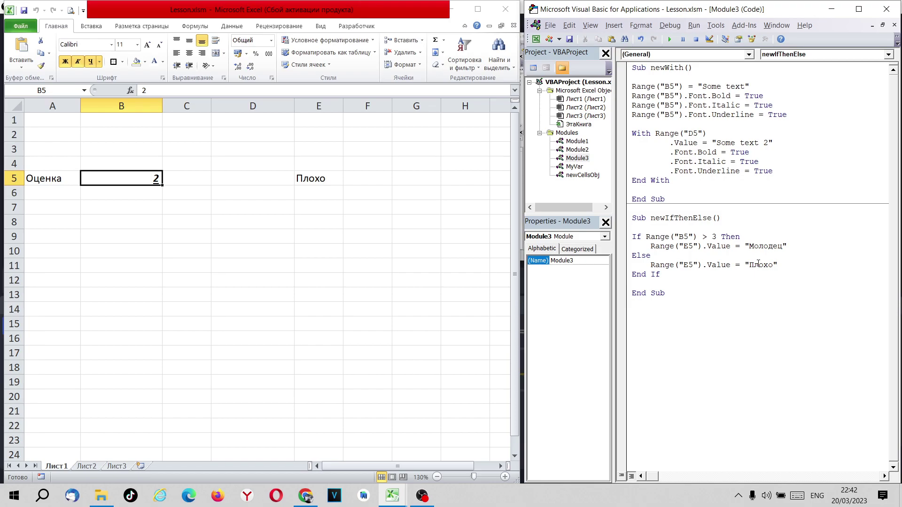
Remove .Value from the Плохо line and clear cells D3:F7 around E5.
double_click(718, 266)
key("BackSpace")
key("BackSpace")
left_click_drag(288, 148, 355, 215)
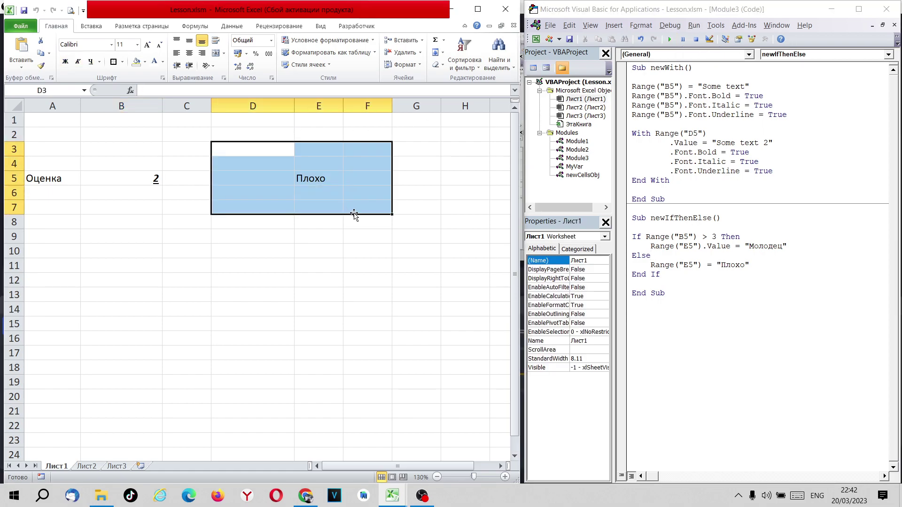
key("Delete")
left_click(160, 182)
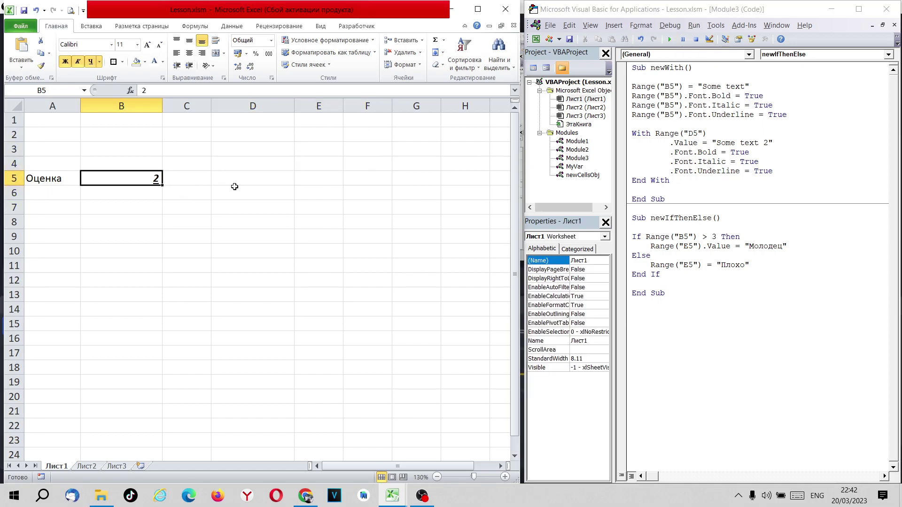
Set the grade in B5 to 0 and rerun the macro to write Плохо.
type("0")
key("Return")
left_click(317, 203)
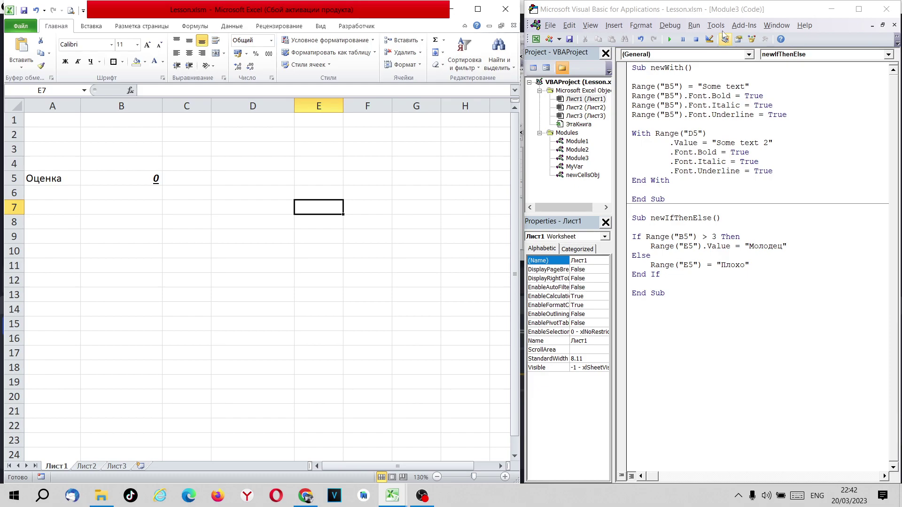
left_click(669, 39)
left_click(381, 203)
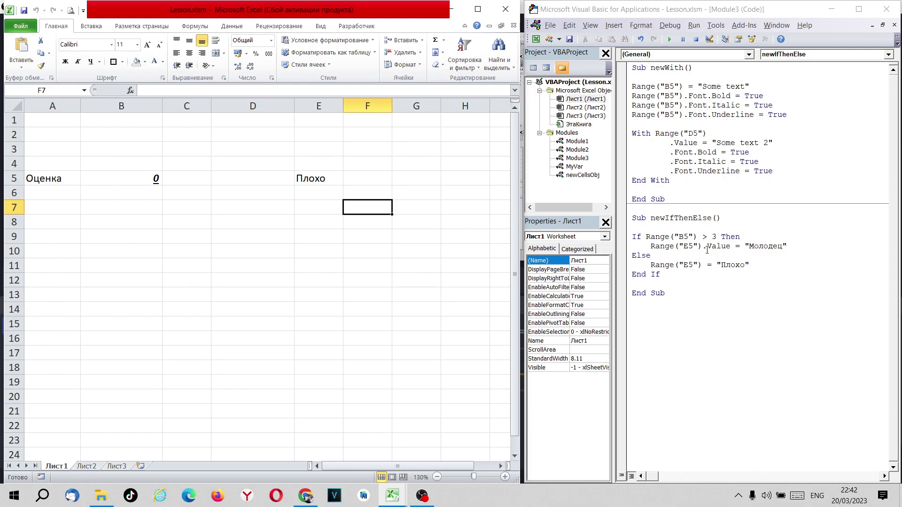
left_click(143, 184)
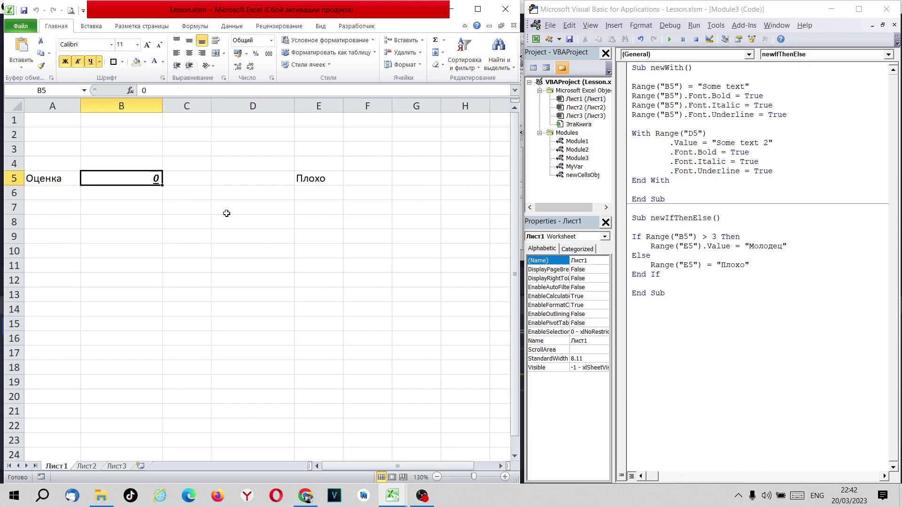
Enter 2000 in B5, change the If threshold from 3 to 1500, and rerun the macro.
type("20000")
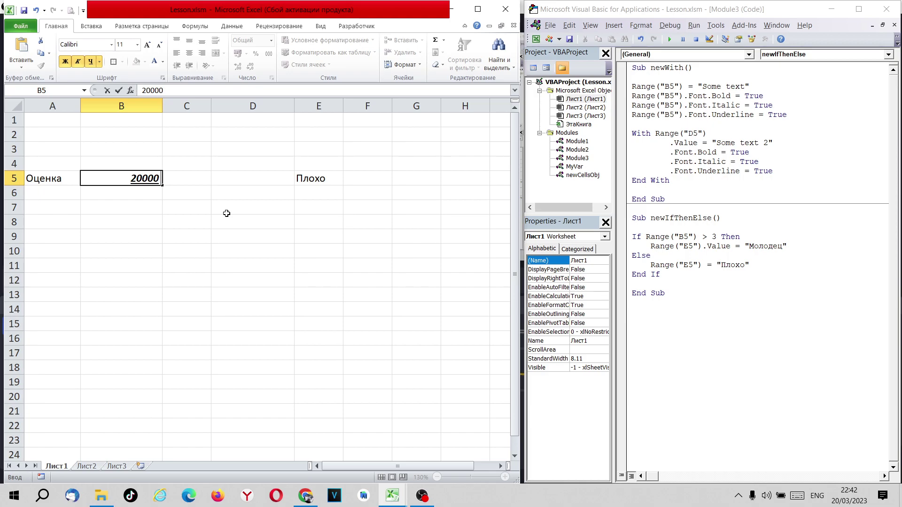
key("Return")
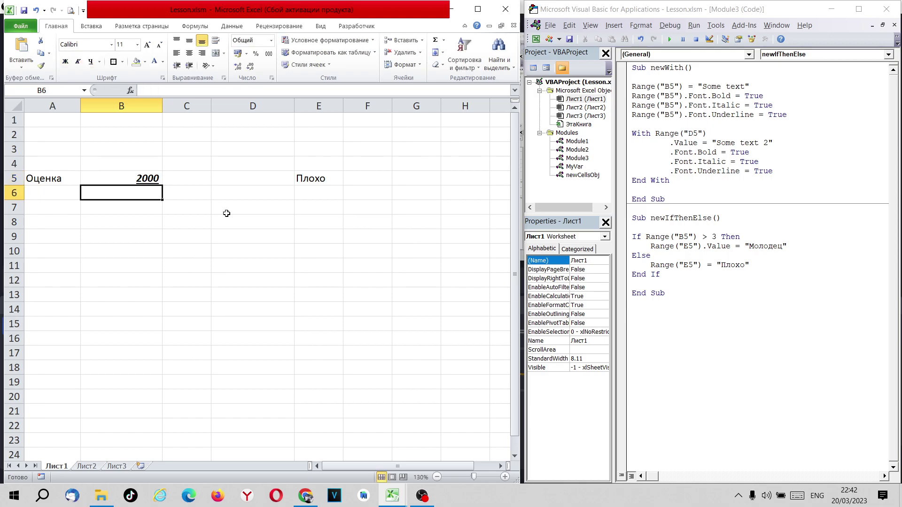
left_click(148, 179)
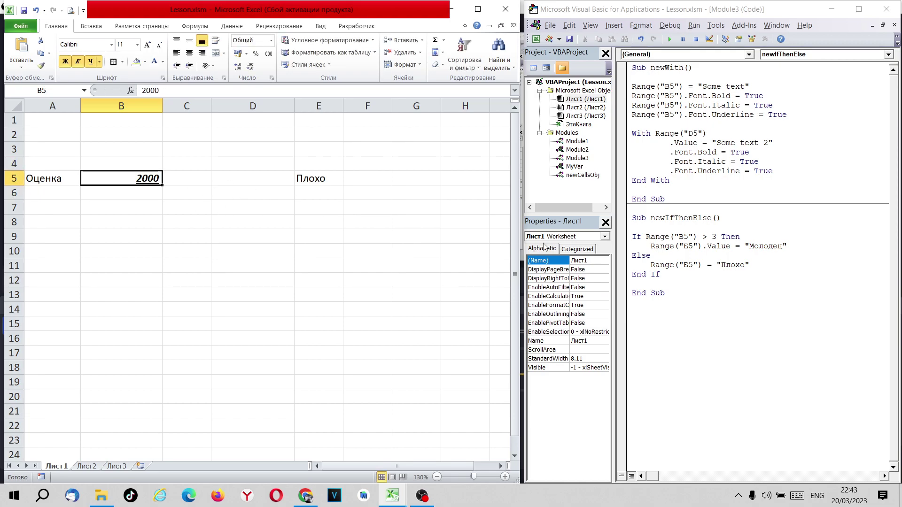
left_click(713, 238)
key("Delete")
type("15")
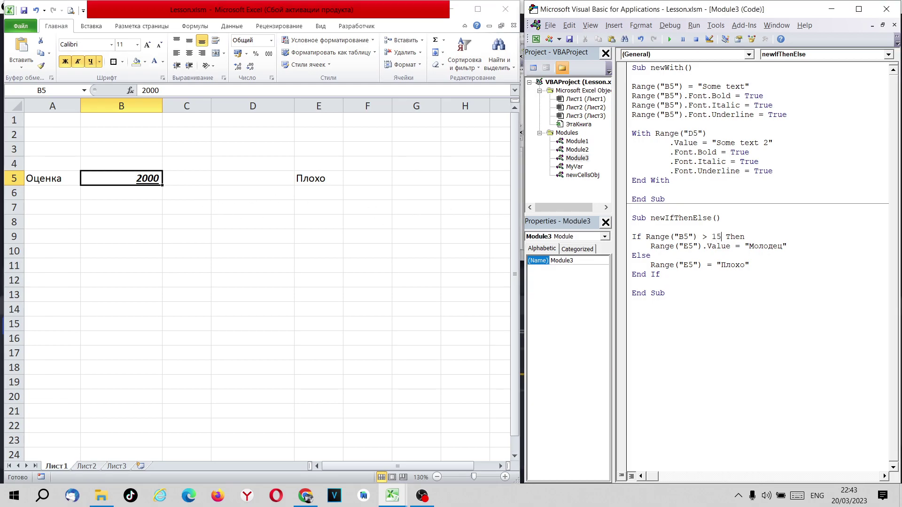
type("00")
left_click(669, 39)
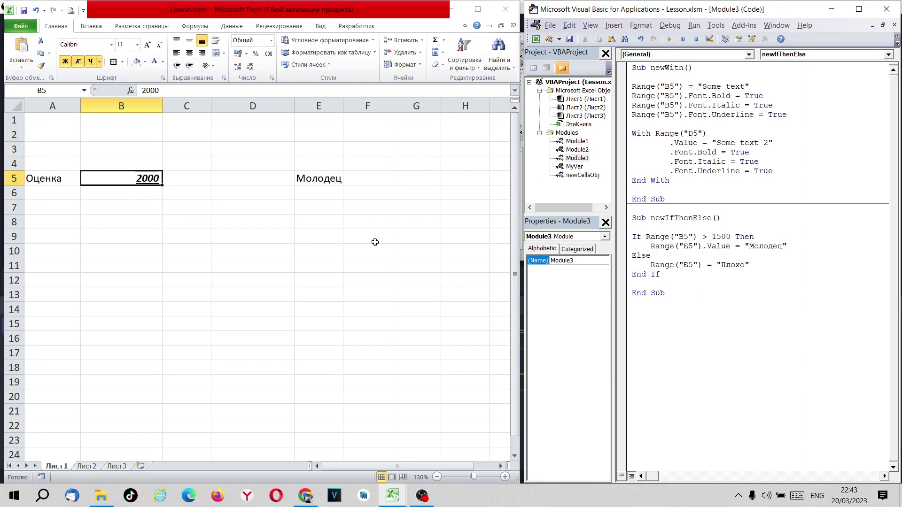
left_click(133, 178)
Enter 100 in B5 and rerun newIfThenElse so E5 shows Плохо (below the 1500 threshold).
type("10")
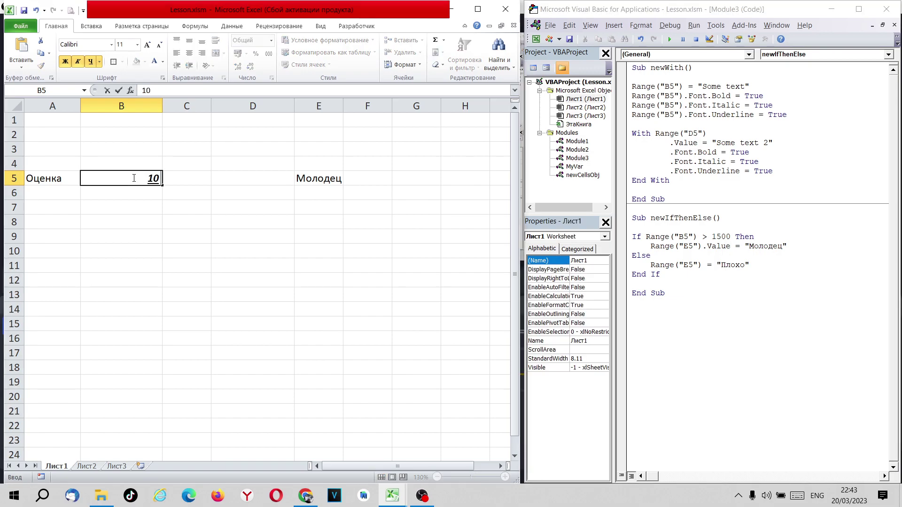
type("0")
key("Return")
left_click(848, 278)
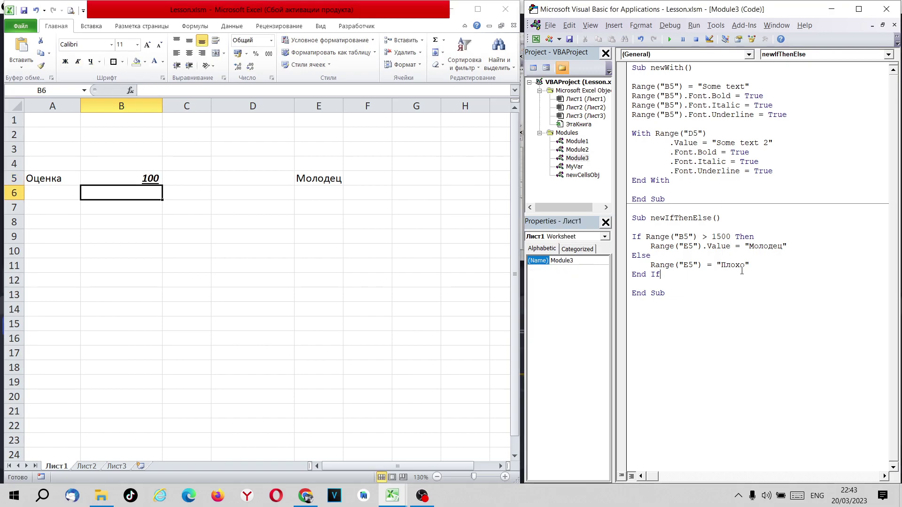
left_click(670, 39)
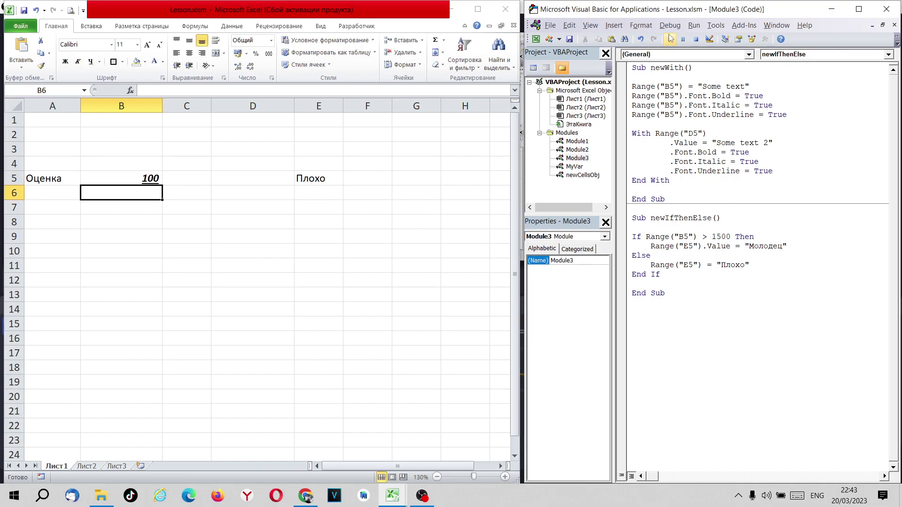
left_click(322, 178)
left_click(322, 277)
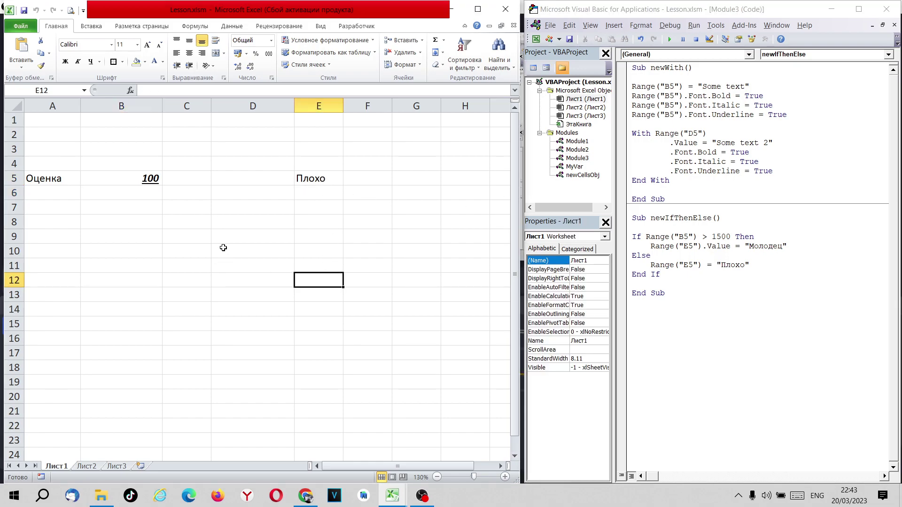